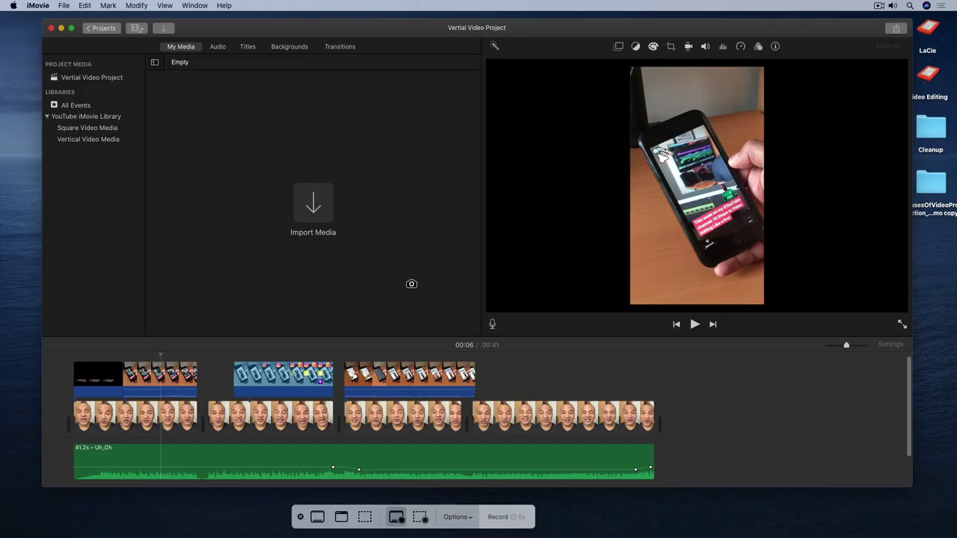
Start the countdown screen recording, then show About This Mac with macOS Catalina 10.15.3.
left_click(412, 283)
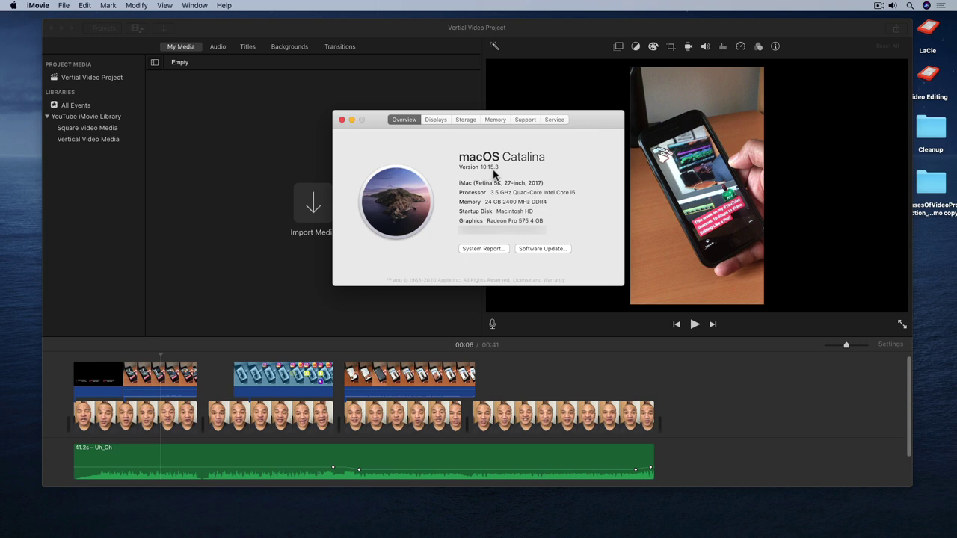
Close the About This Mac window to reveal the Vertical Video Project editor.
left_click(342, 120)
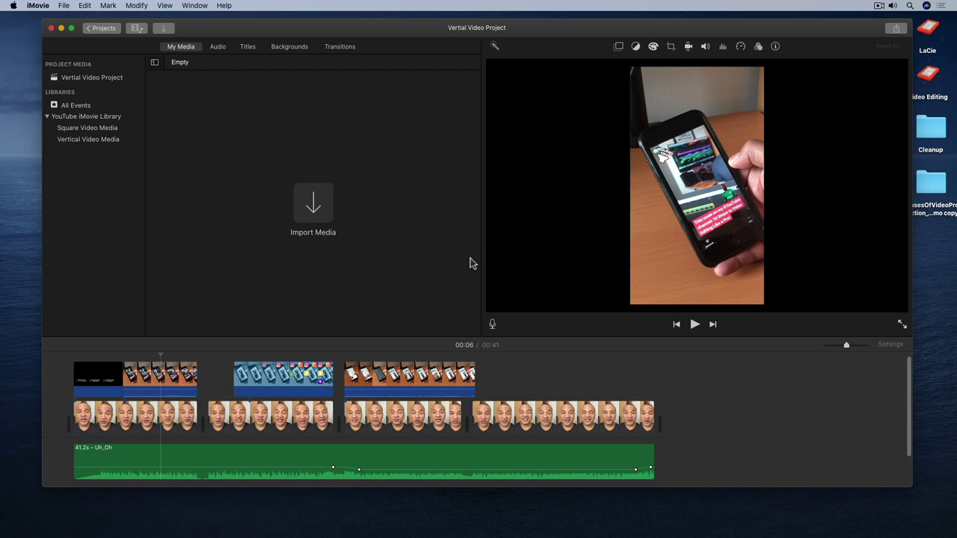
key("shift+super+5")
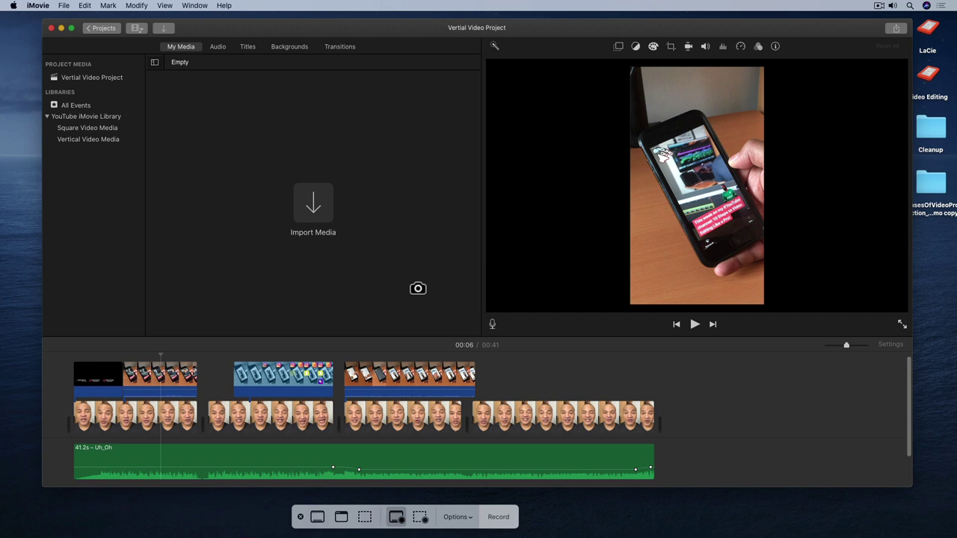
key("Escape")
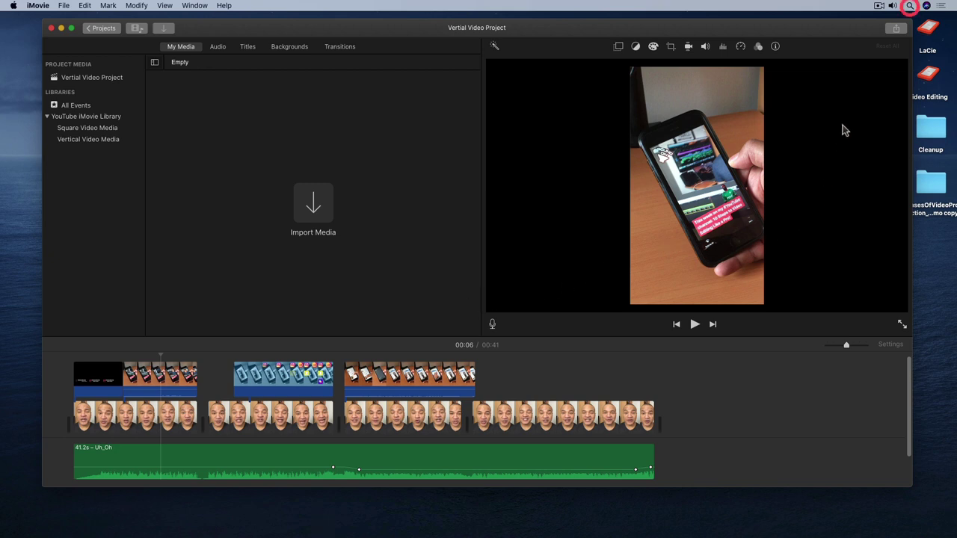
left_click(910, 6)
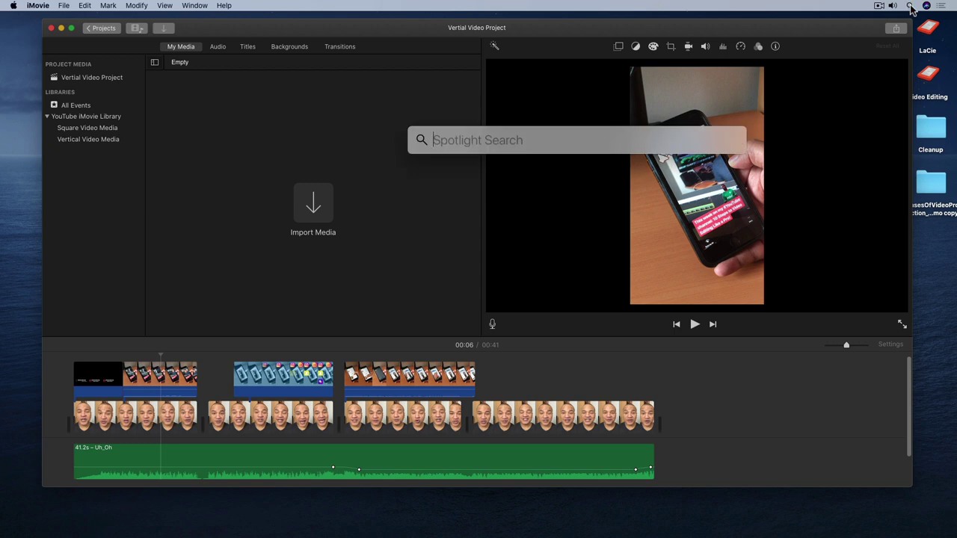
type("screenshot")
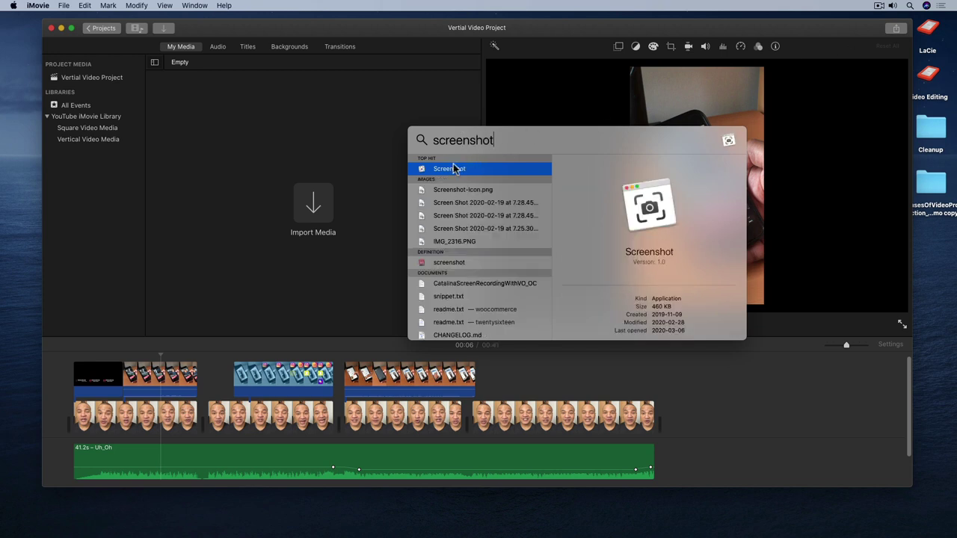
left_click(420, 170)
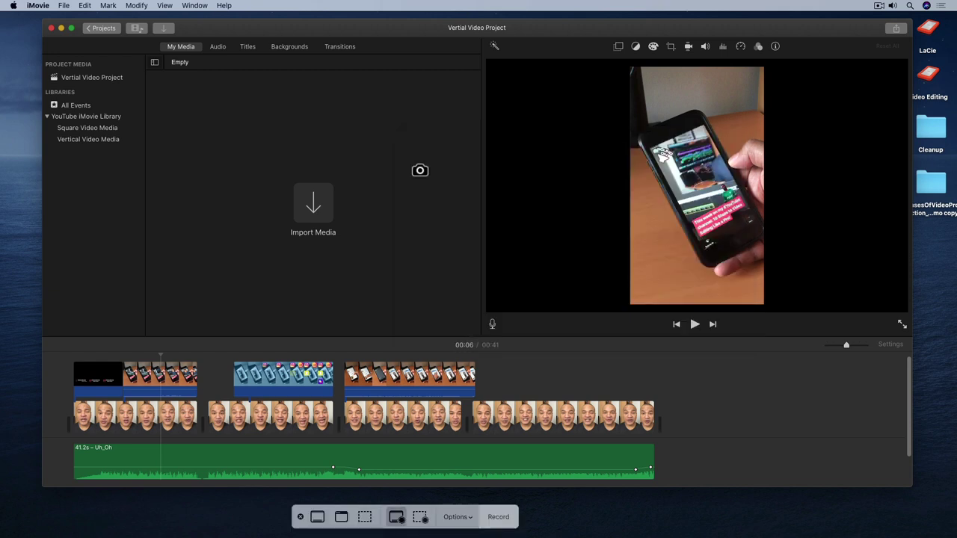
left_click(420, 170)
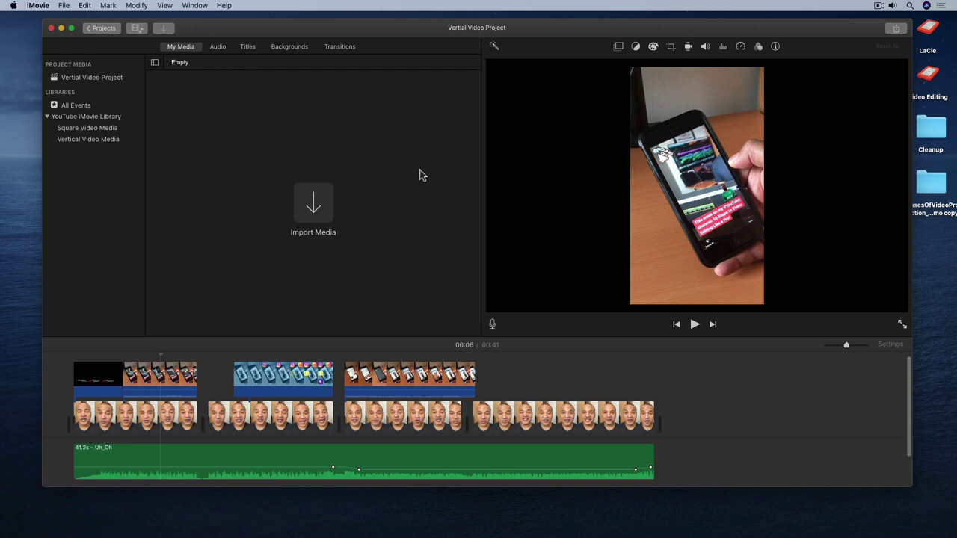
Switch to QuickTime Player and start a New Screen Recording from the File menu.
key("super")
key("super+Tab")
key("super+Tab")
key("super+Tab")
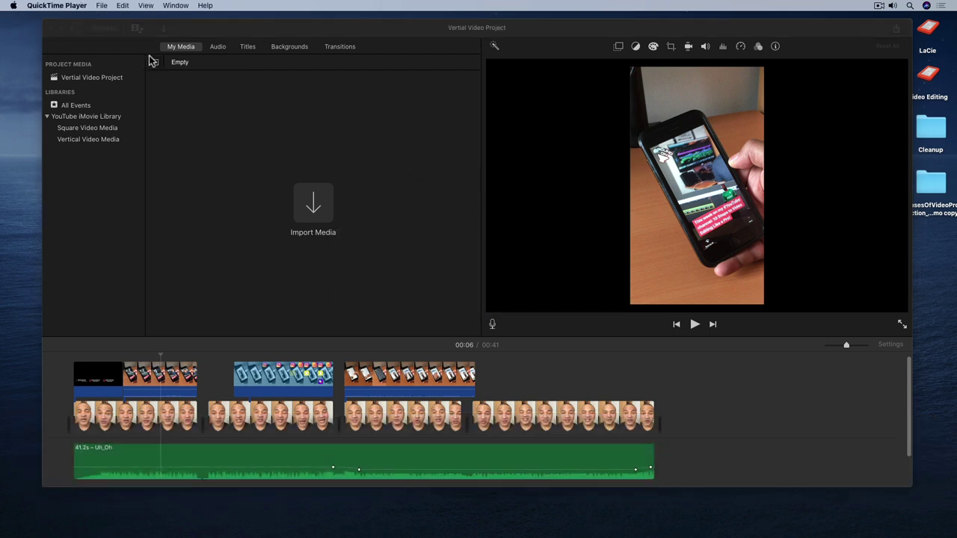
left_click(101, 7)
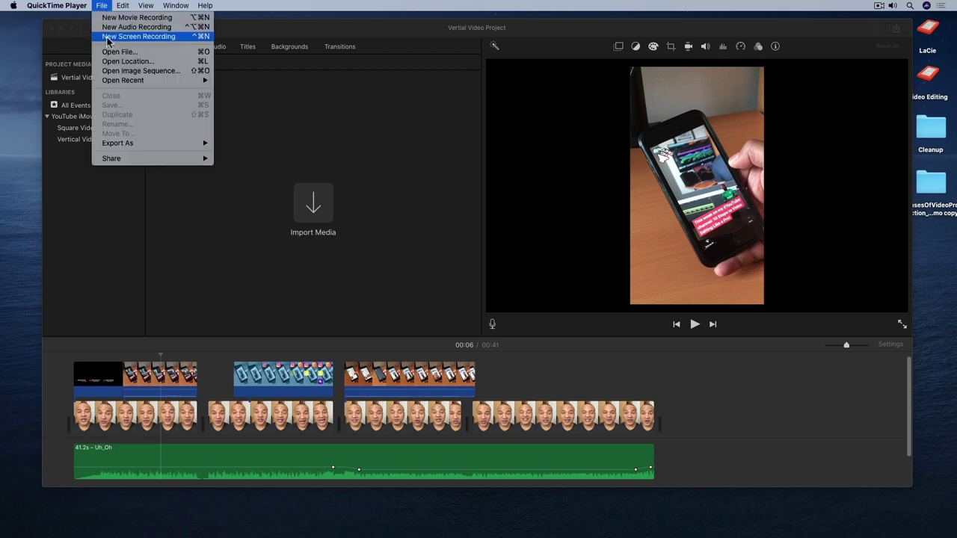
left_click(99, 41)
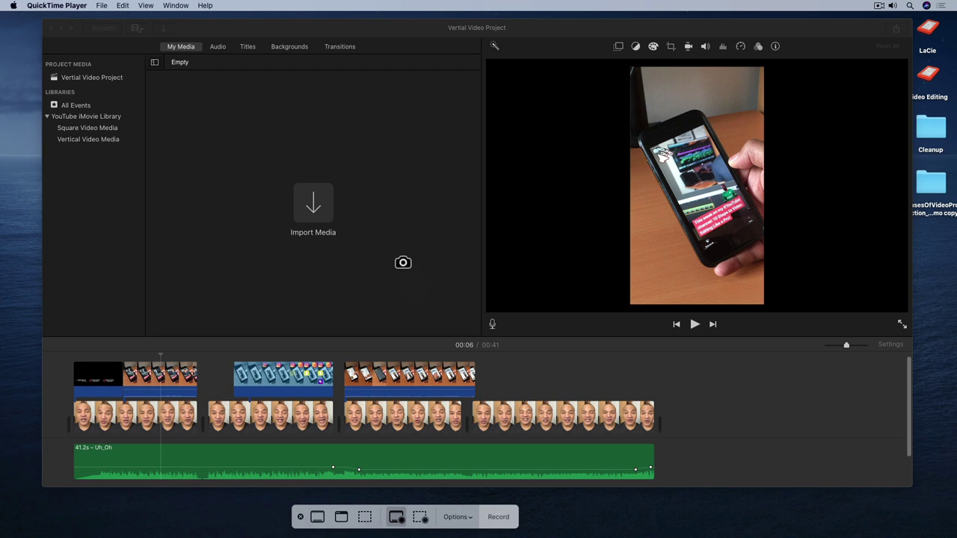
Cancel QuickTime's recording setup and bring up the Shift-Command-5 capture toolbar instead.
left_click(403, 263)
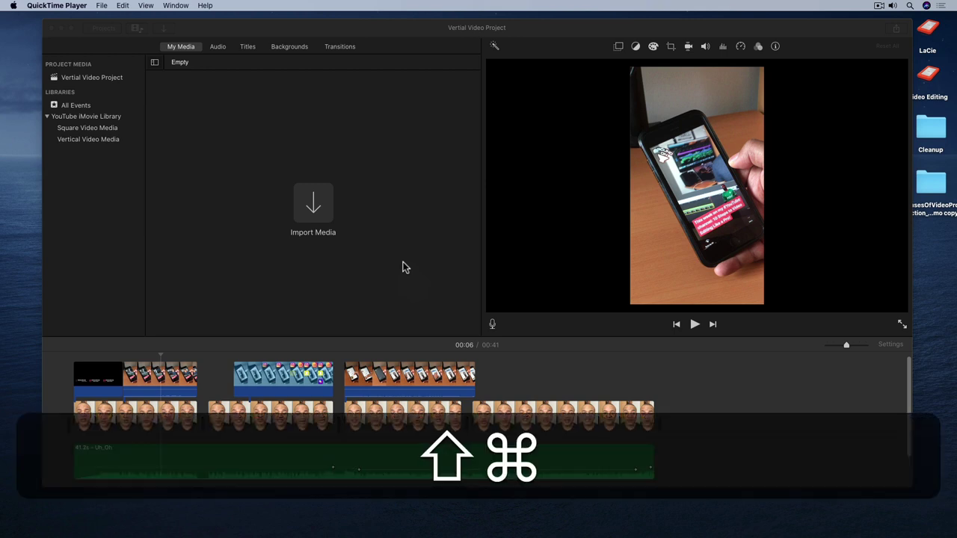
key("shift+super+5")
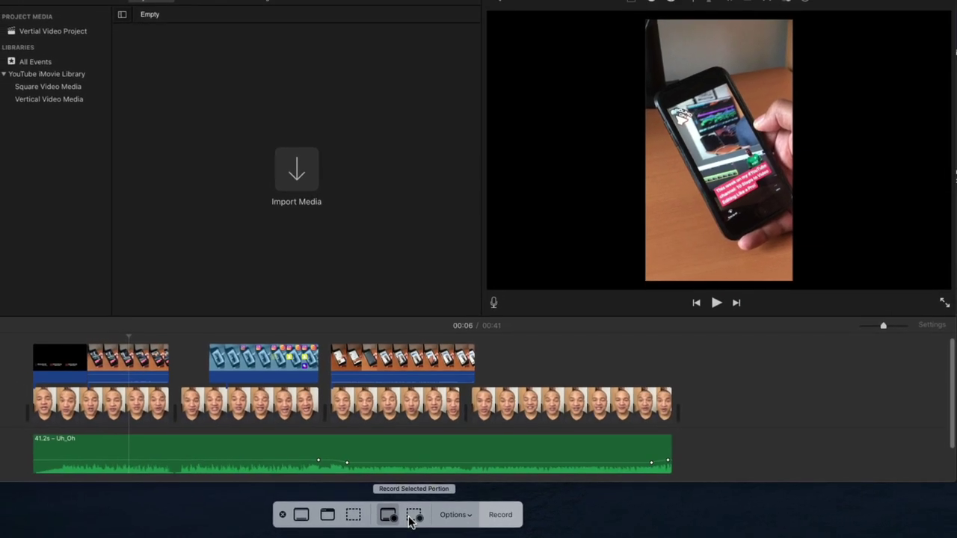
left_click(414, 516)
left_click_drag(489, 228, 489, 229)
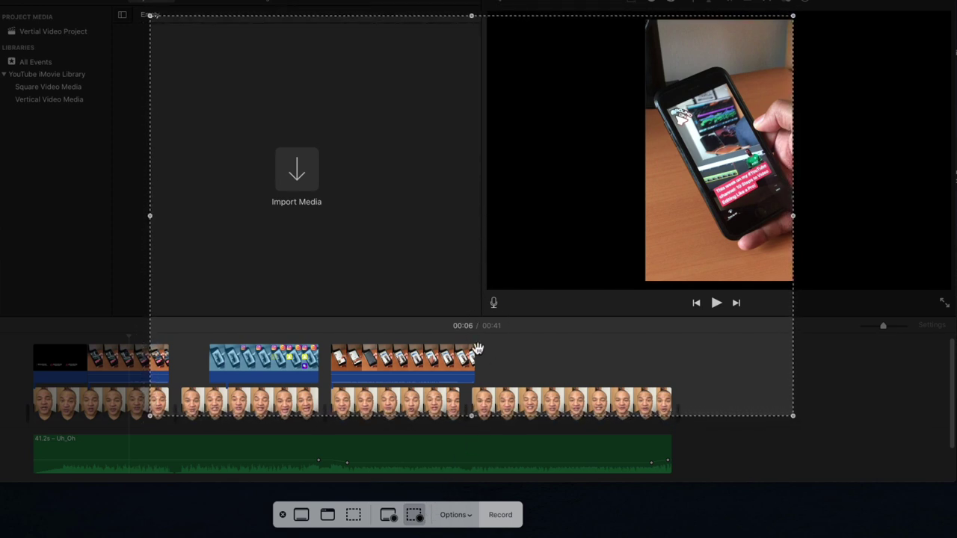
mouse_move(472, 419)
left_mouse_down()
mouse_move(470, 380)
mouse_move(472, 418)
left_mouse_up()
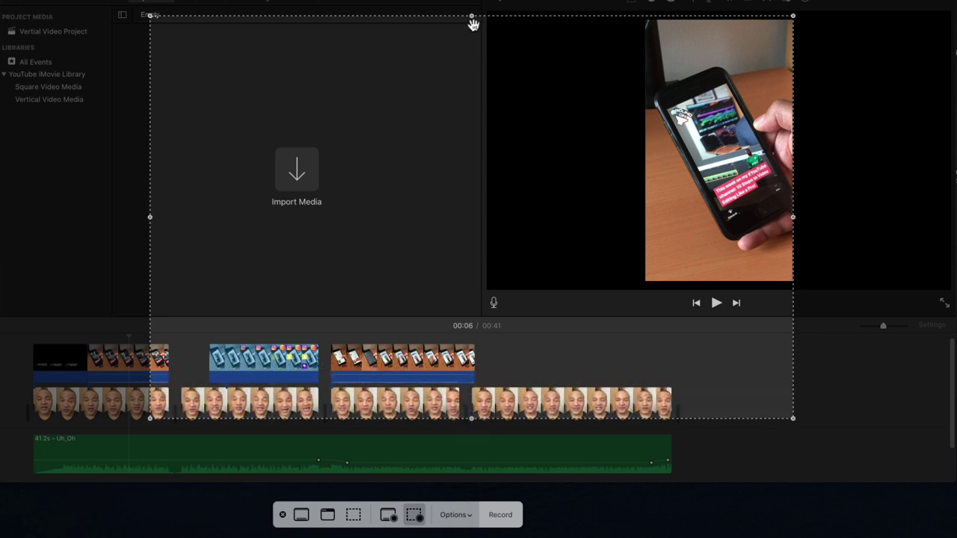
left_click_drag(472, 15, 472, 75)
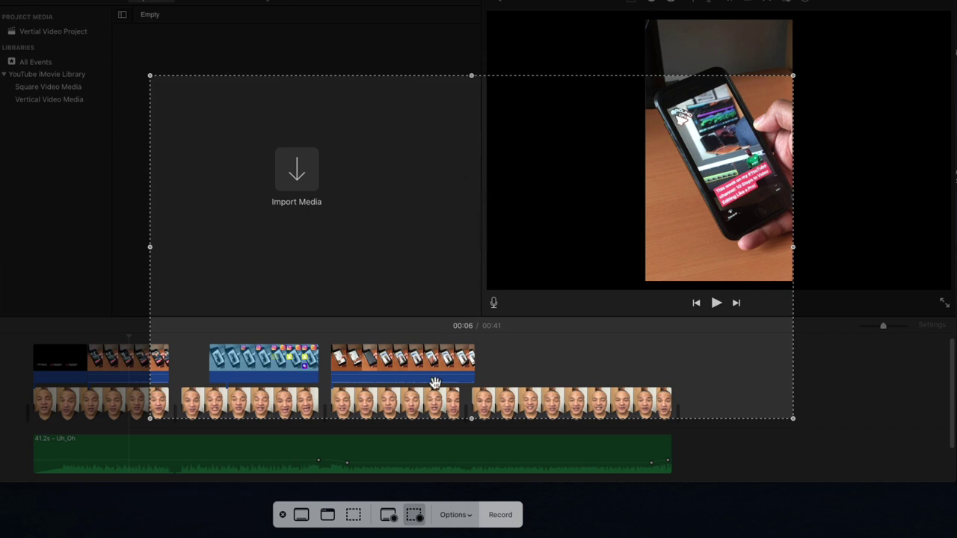
left_click(386, 515)
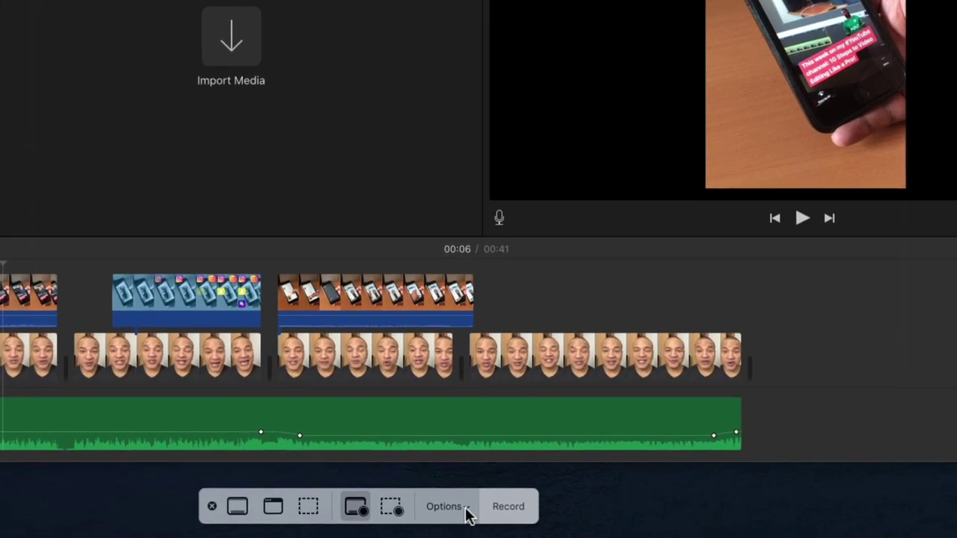
Set the capture Options to save recordings to the Desktop instead of Documents.
left_click(448, 508)
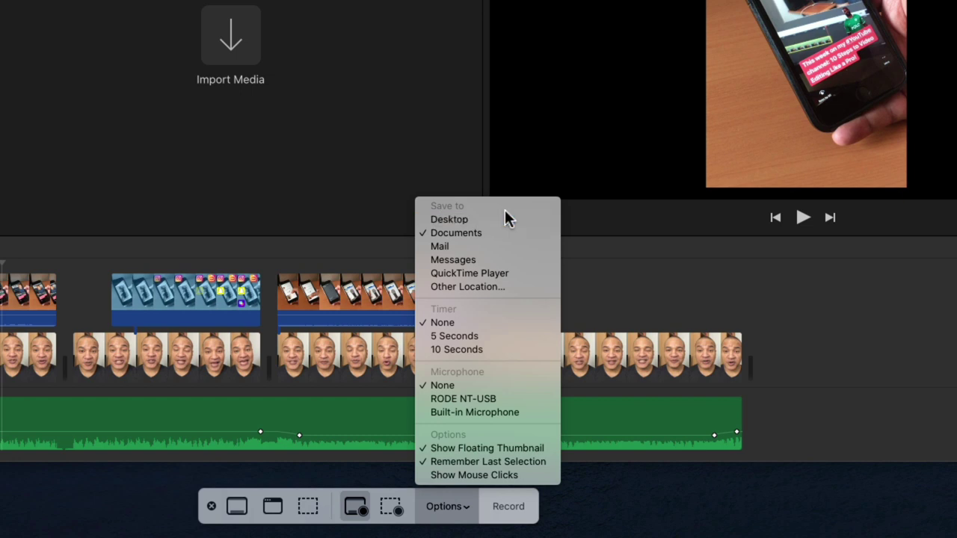
left_click(462, 222)
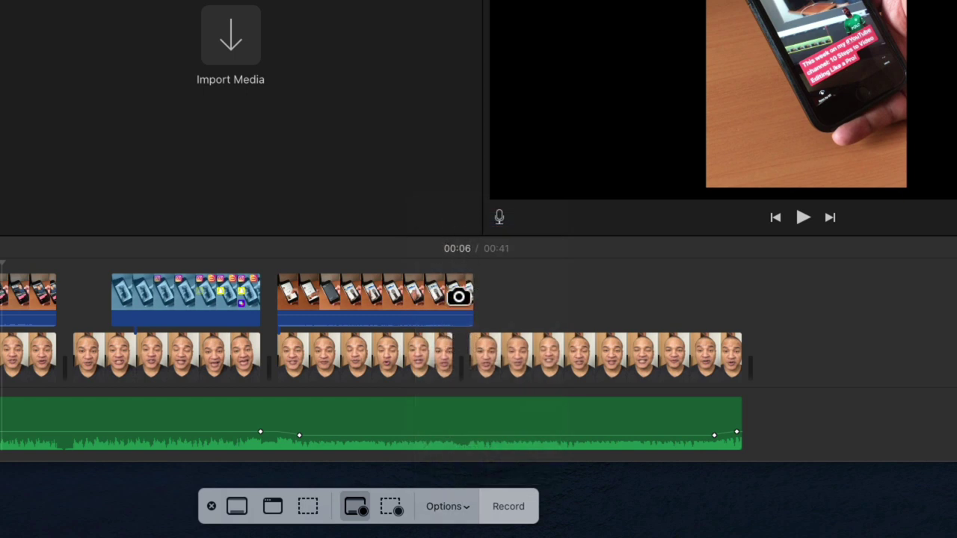
Set a 5-second countdown timer in the capture Options.
left_click(465, 508)
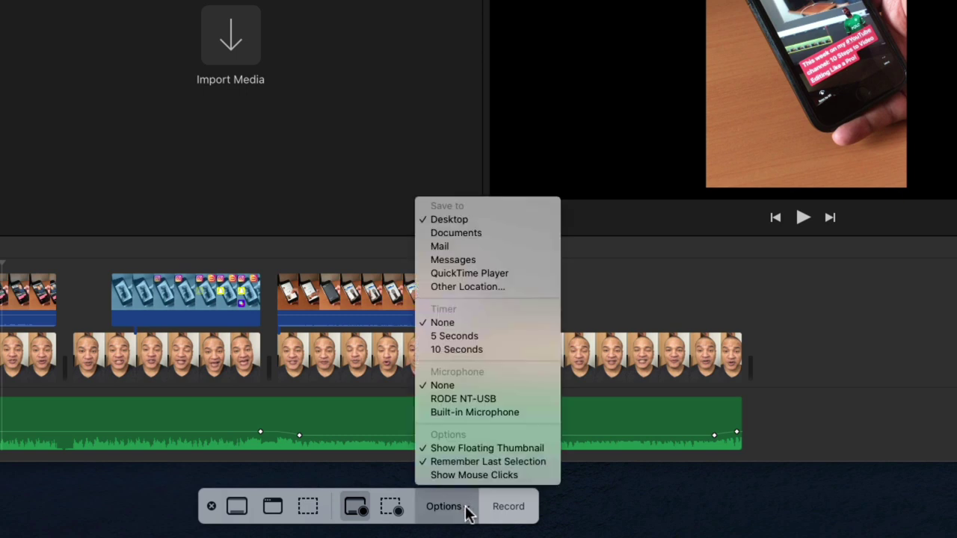
left_click(454, 337)
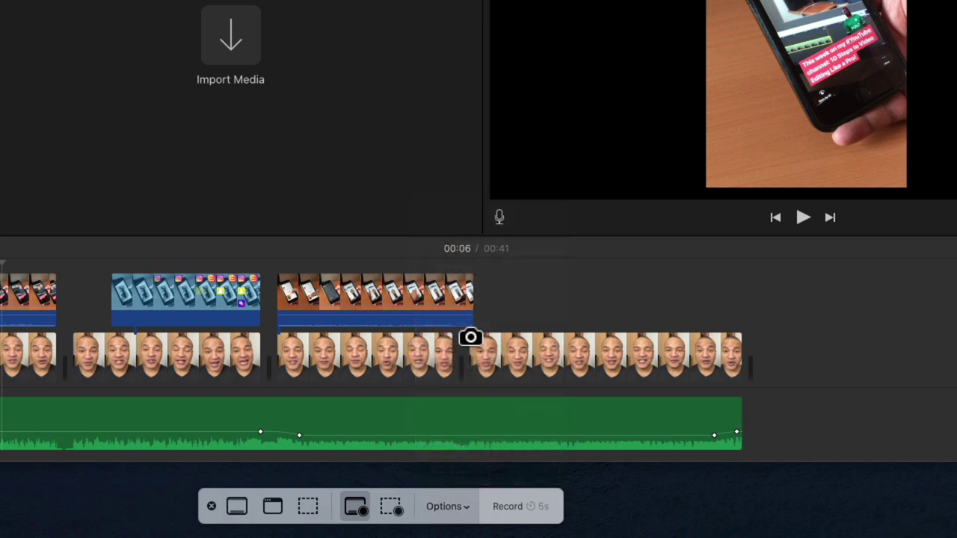
Open the capture Options menu showing Desktop saving, a 5-second timer and no microphone.
left_click(447, 507)
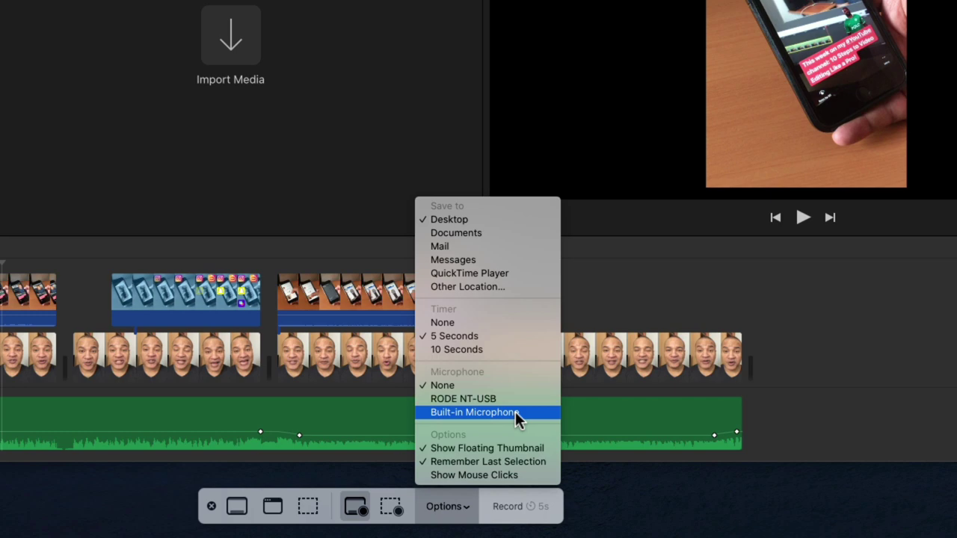
Choose RODE NT-USB as the microphone for the screen recording.
left_click(473, 399)
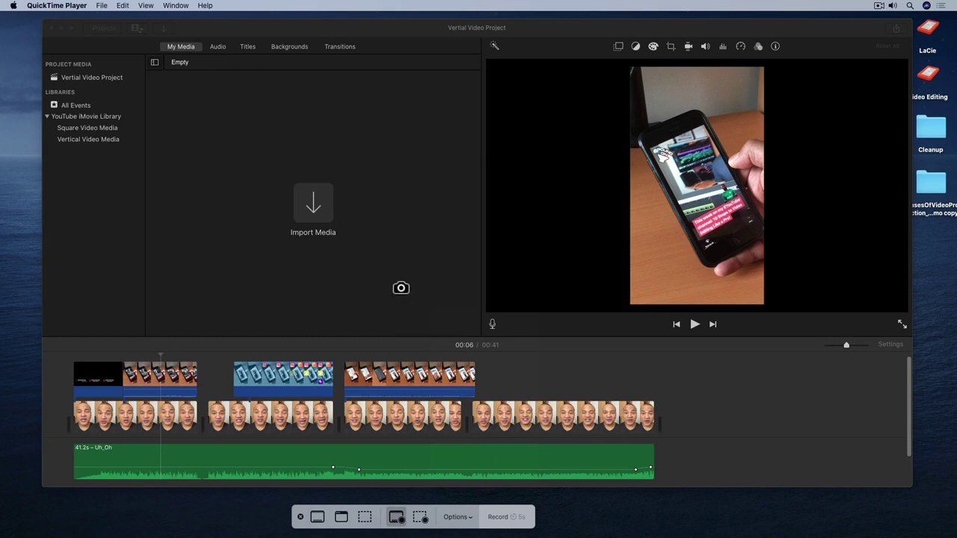
In Sound > Input preferences, select RODE NT-USB and nudge its input volume slightly higher.
left_click(400, 290)
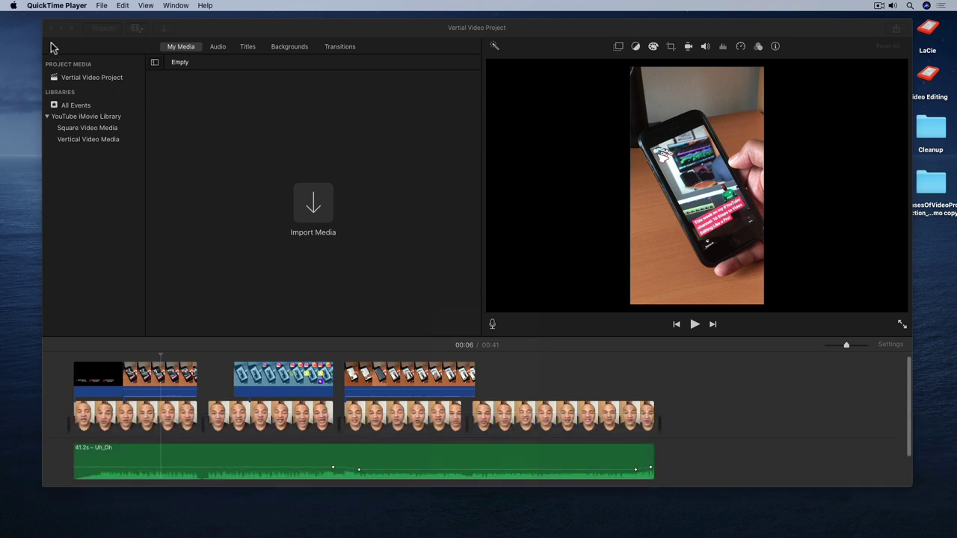
left_click(14, 7)
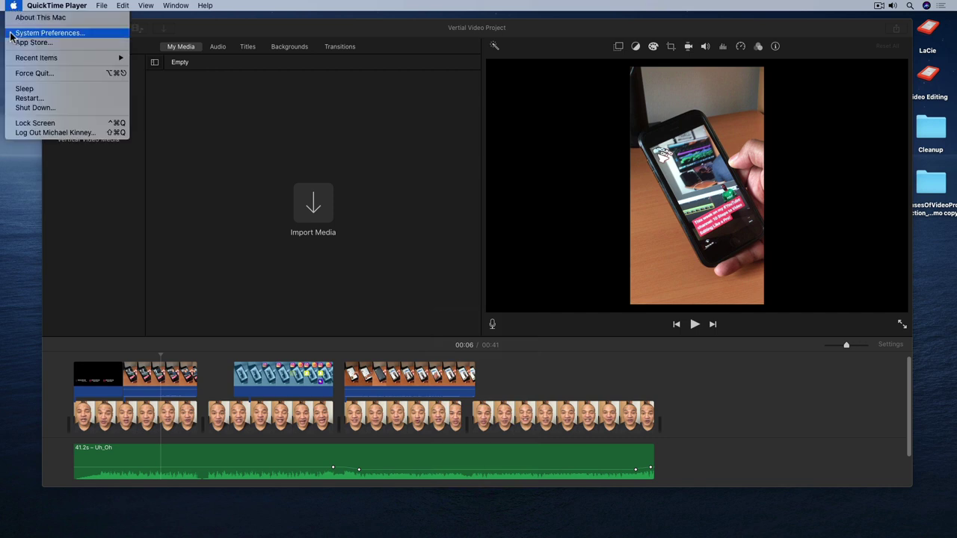
left_click(45, 33)
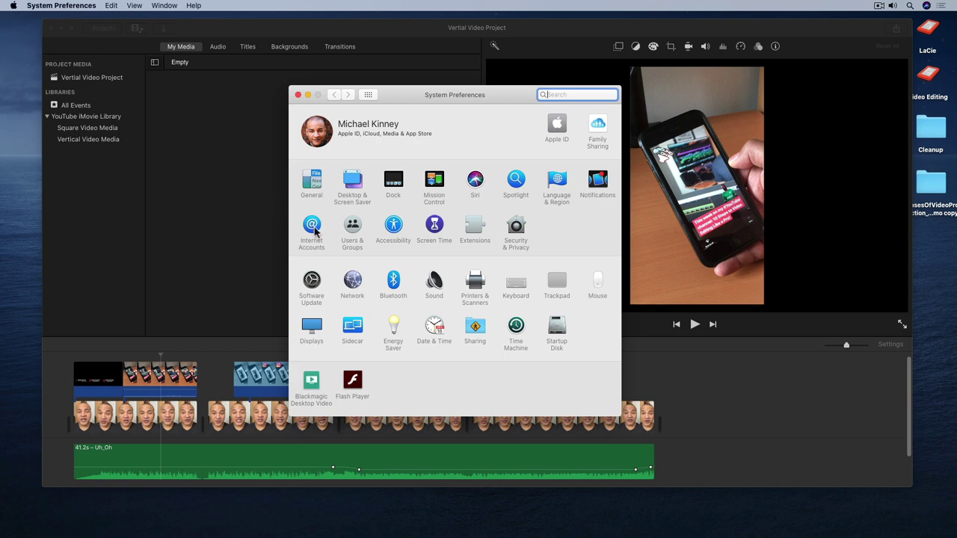
left_click(434, 283)
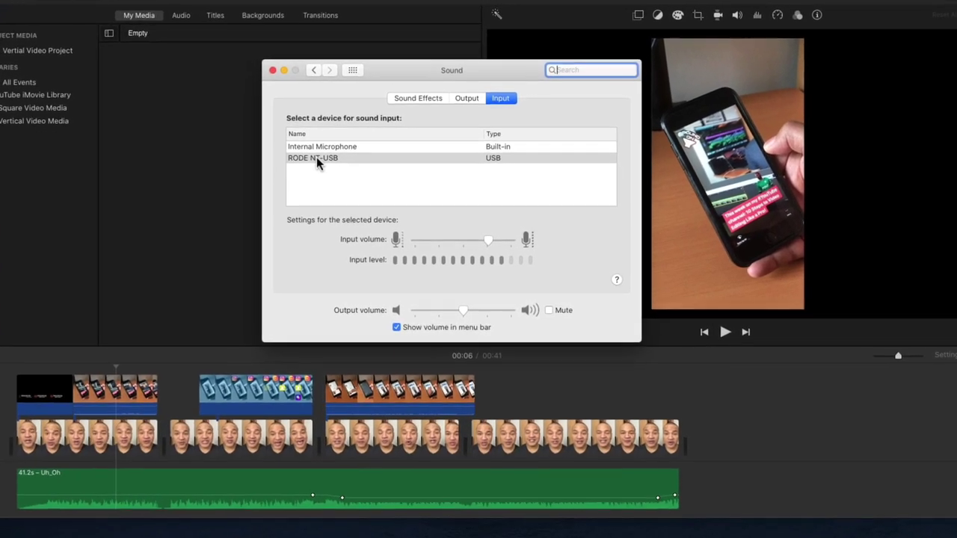
left_click(314, 158)
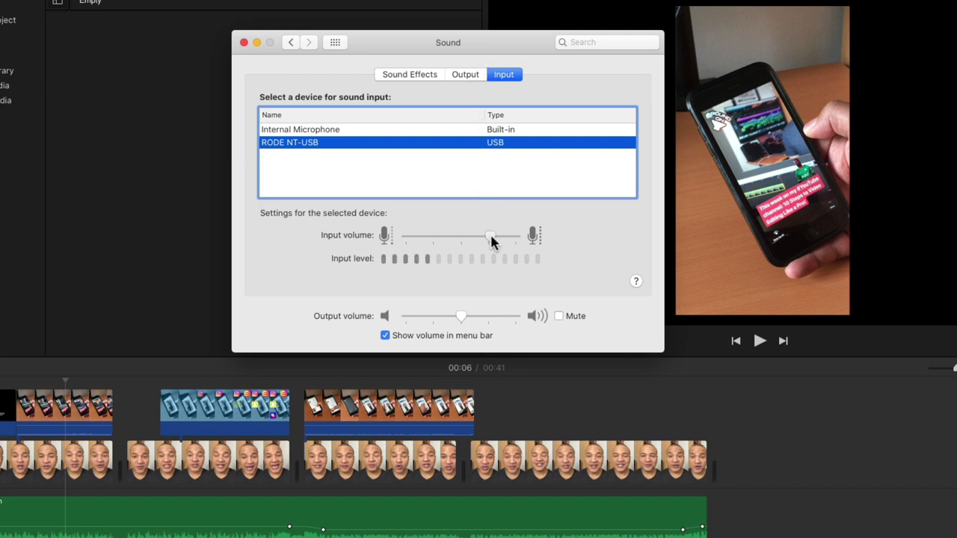
left_click_drag(490, 236, 489, 236)
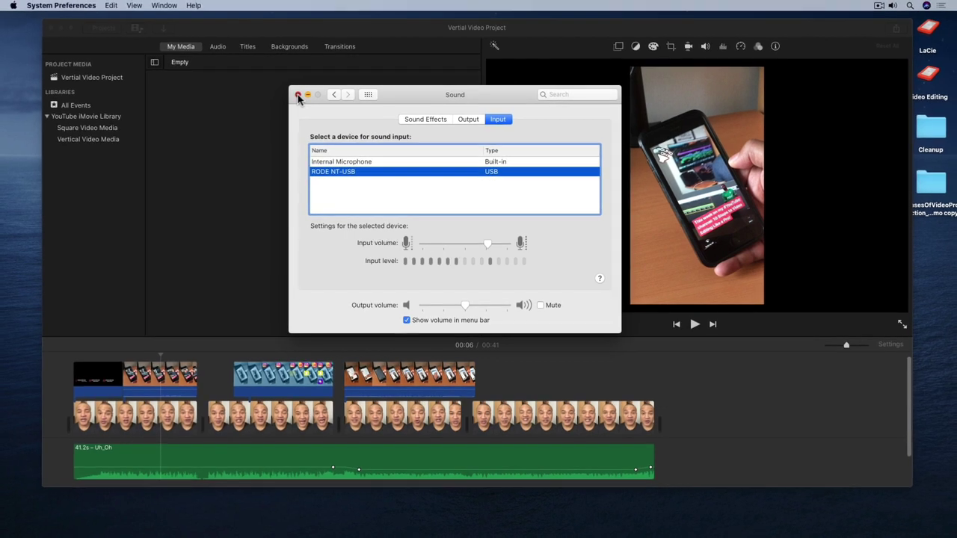
Close the Sound preferences and reopen the capture toolbar with Shift-Command-5.
left_click(297, 94)
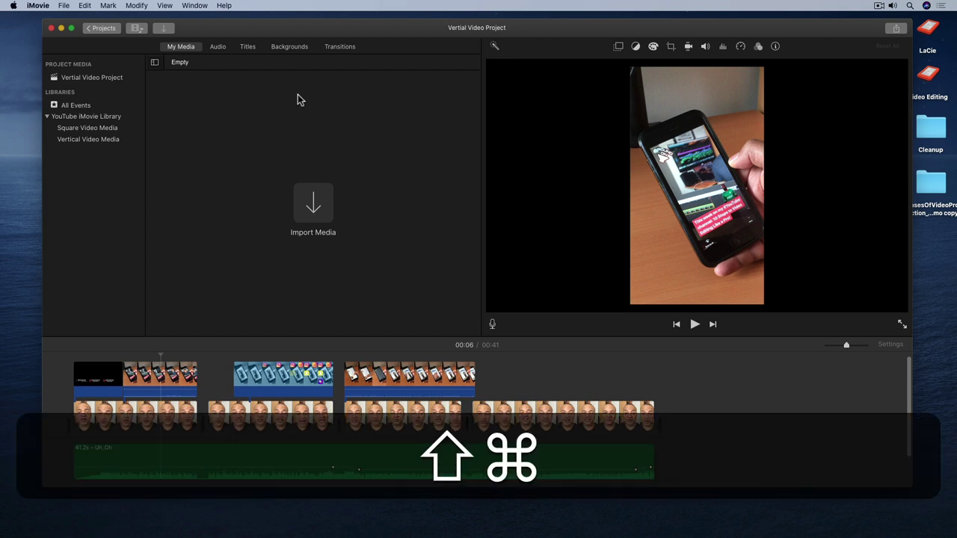
key("shift+super+5")
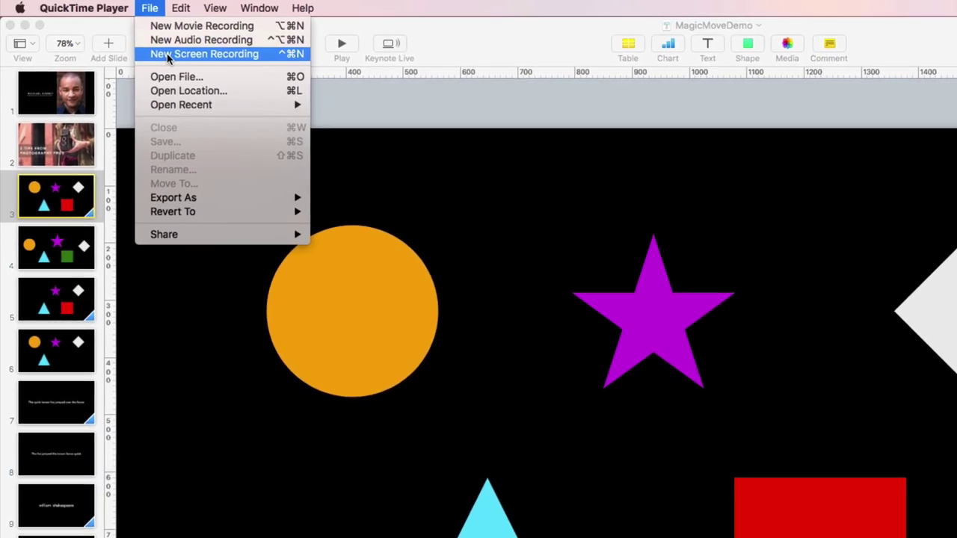
Start a new QuickTime screen recording and drag its window aside over the Keynote slide.
left_click(170, 54)
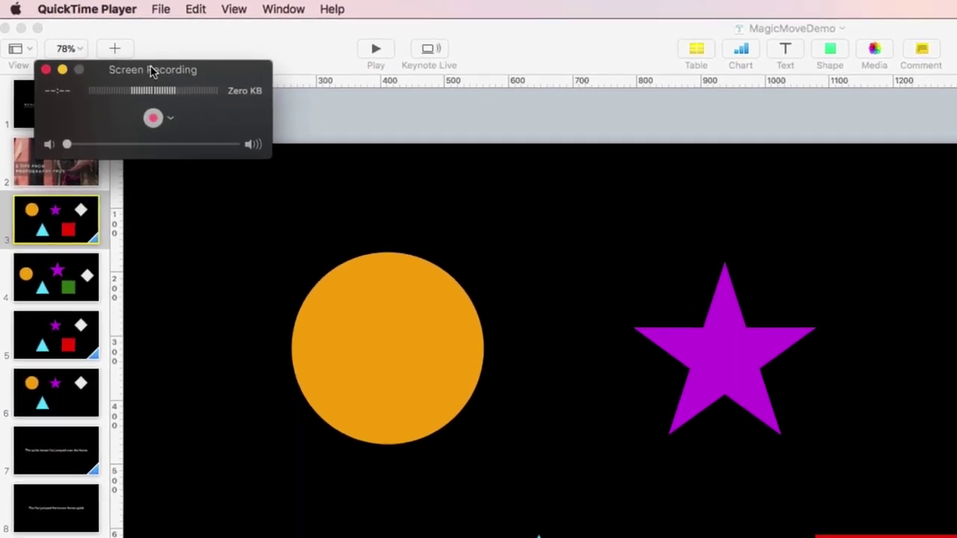
left_click_drag(150, 67, 275, 160)
left_click_drag(323, 202, 455, 256)
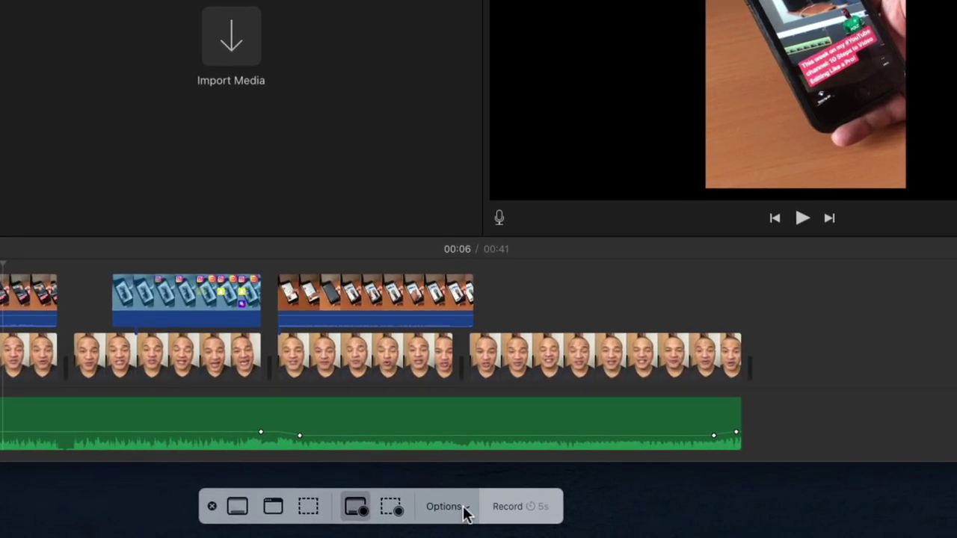
Check the recording Options, then switch the Screenshot toolbar to Record Selected Portion.
left_click(465, 511)
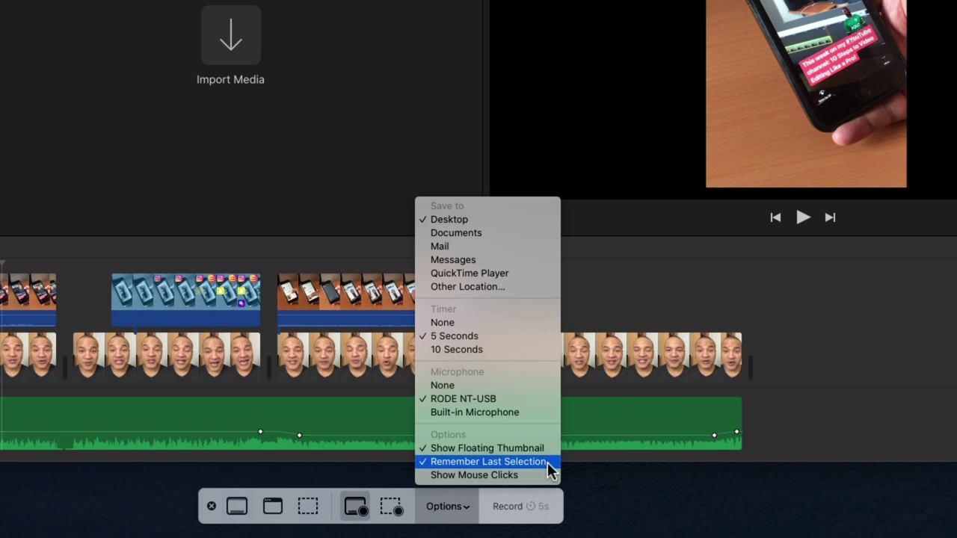
left_click(397, 508)
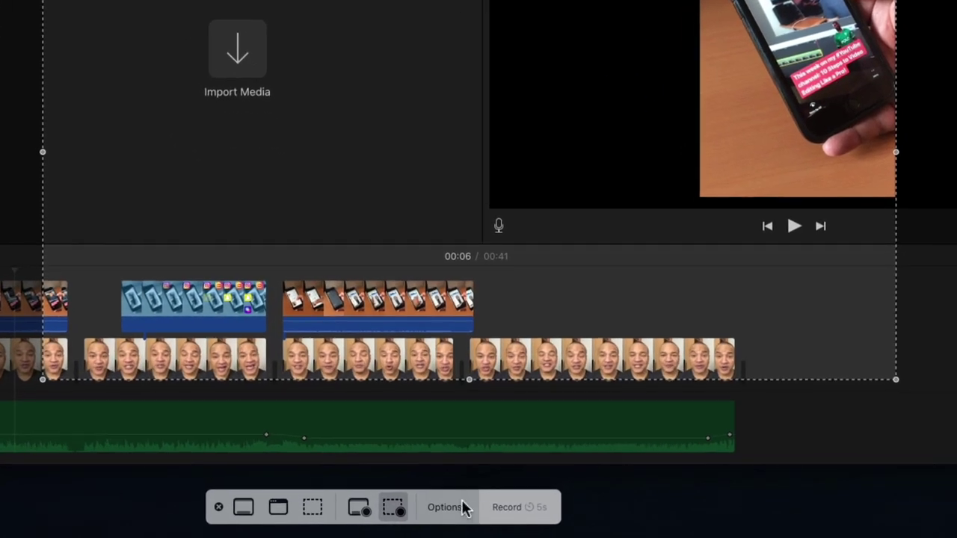
Review the recording Options, then set Screenshot to Record Entire Screen.
left_click(463, 509)
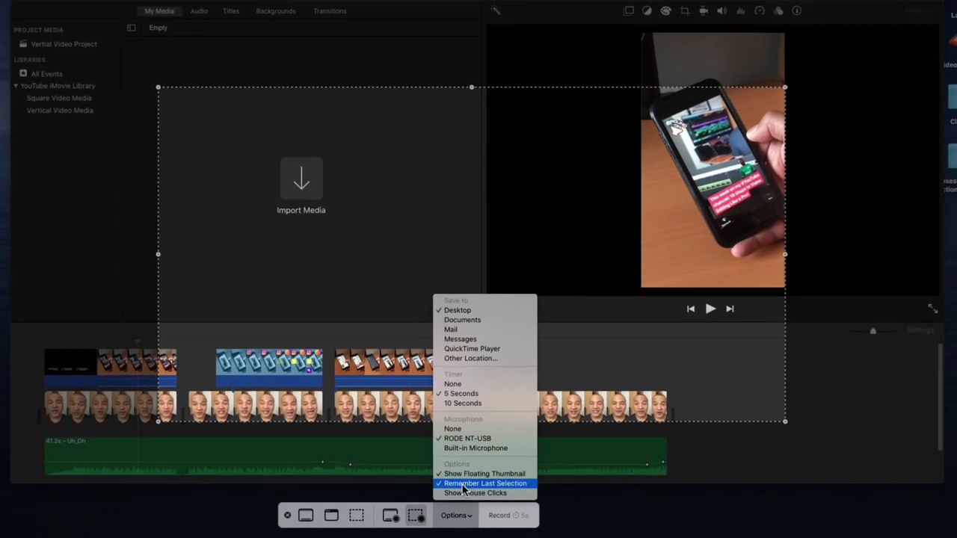
left_click(396, 518)
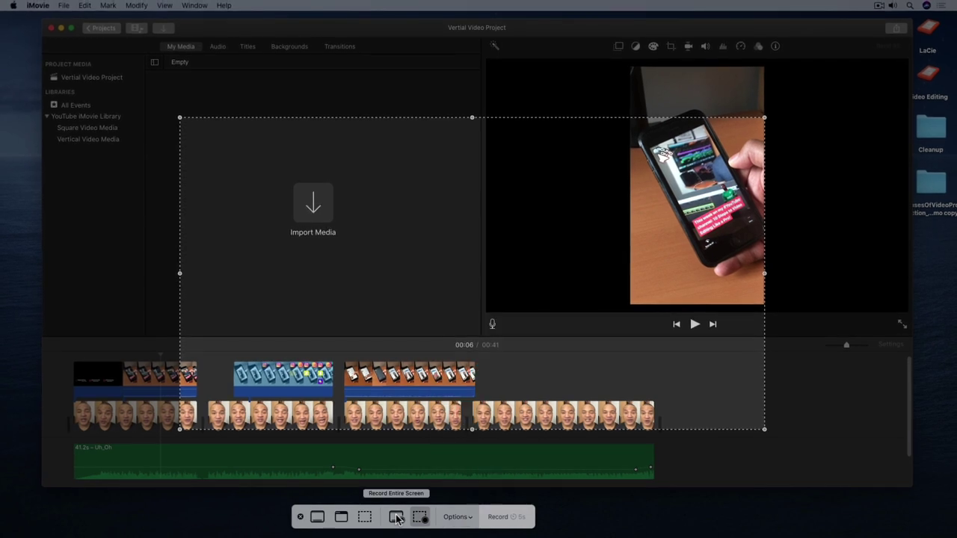
left_click(396, 517)
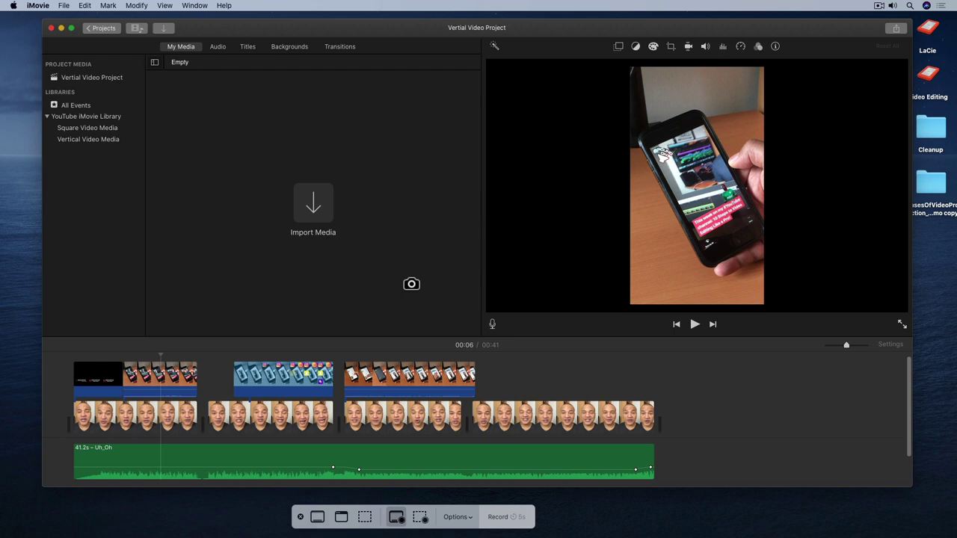
Begin a full-screen recording showing iMovie's Vertical Video Project.
left_click(411, 283)
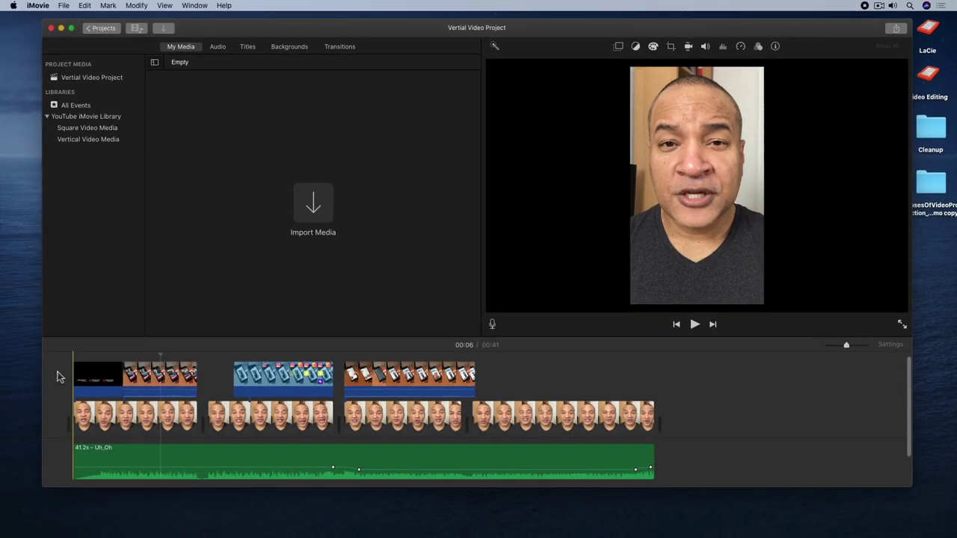
Select every timeline clip and rotate them 90° clockwise using the Crop controls.
left_click_drag(63, 362, 683, 423)
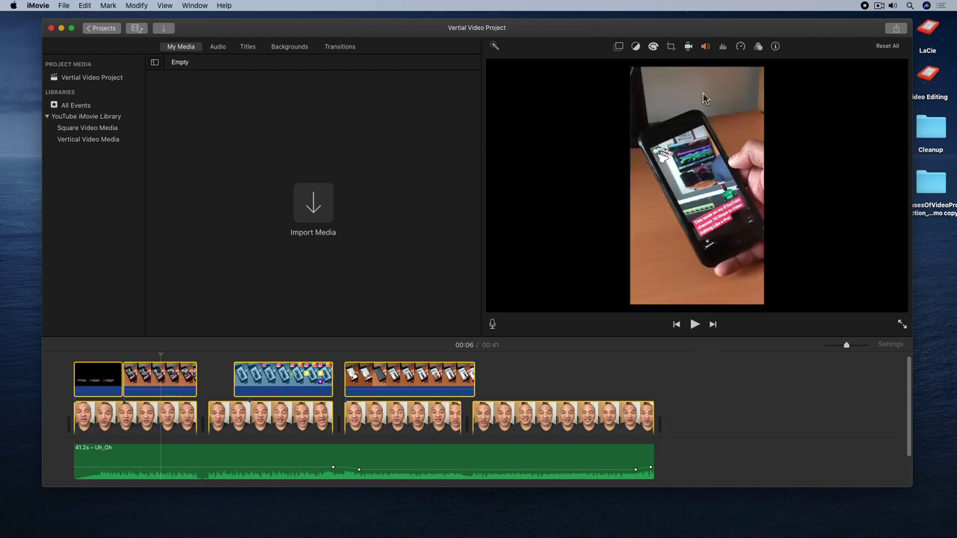
left_click(670, 47)
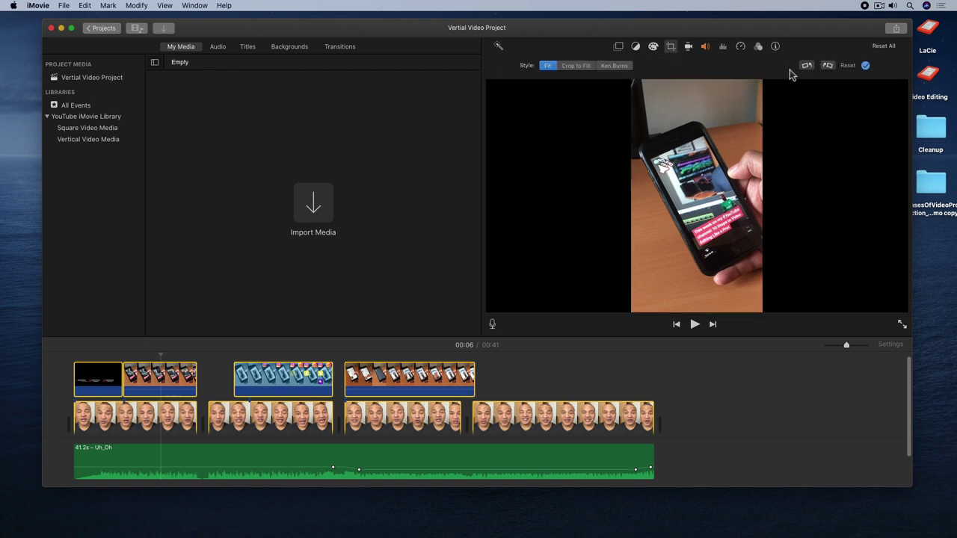
left_click(827, 67)
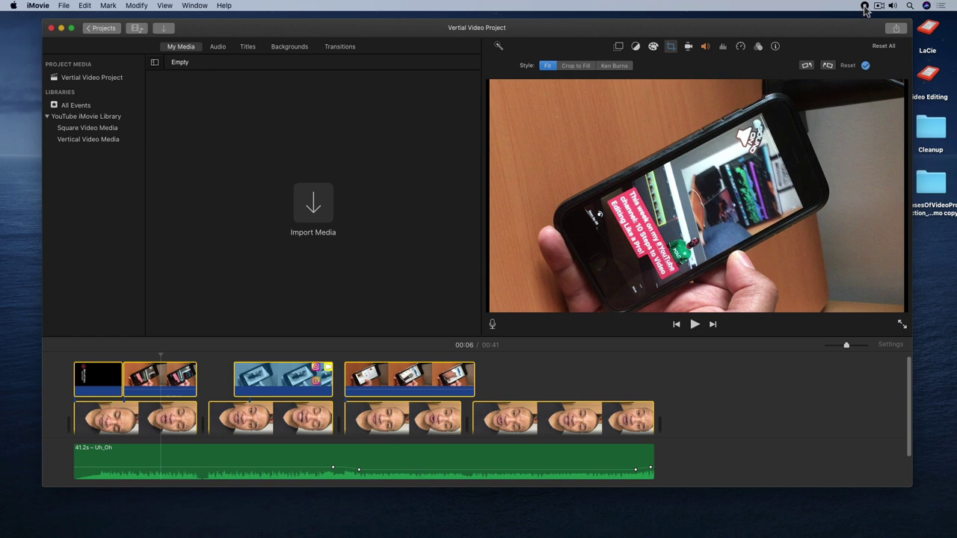
End the screen recording with the menu-bar stop icon.
left_click(865, 9)
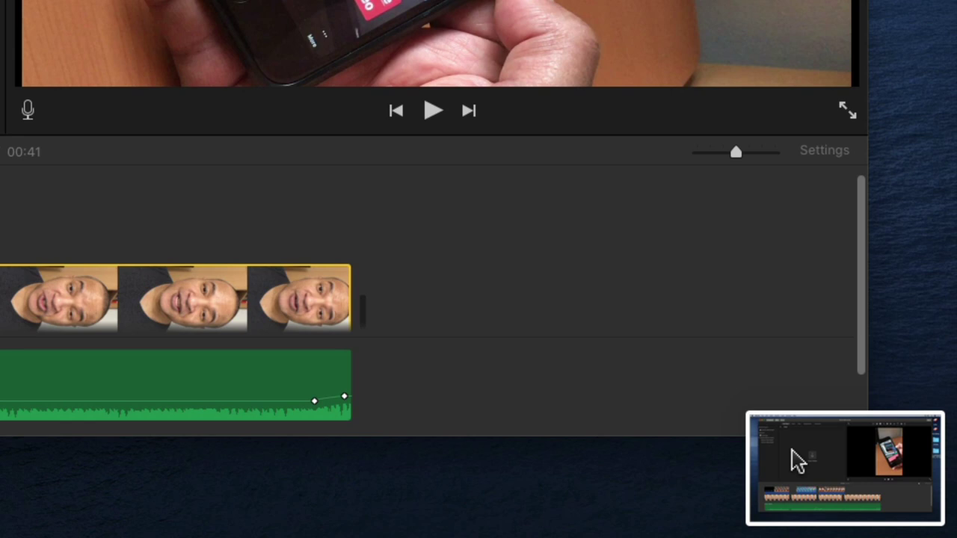
Open the recording's floating thumbnail in Markup from its context menu.
right_click(798, 460)
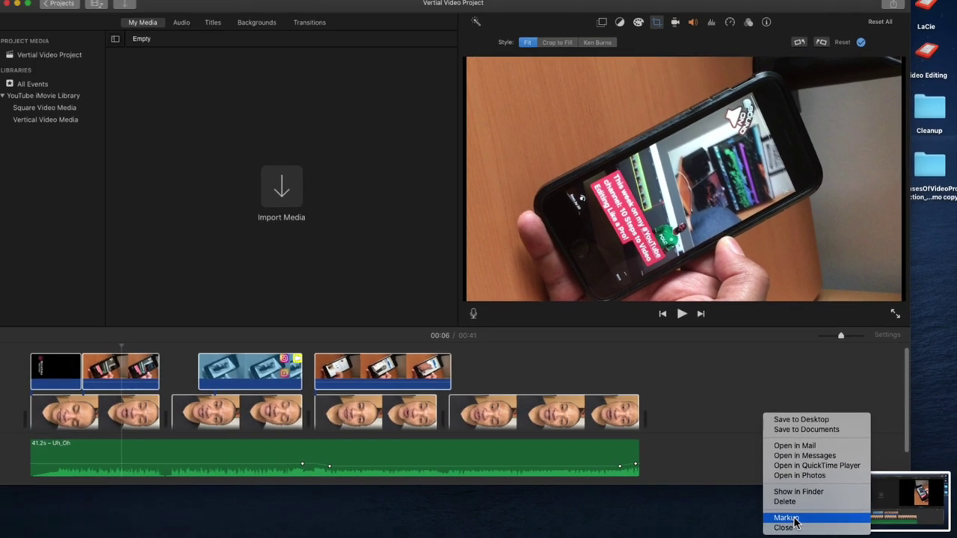
left_click(757, 515)
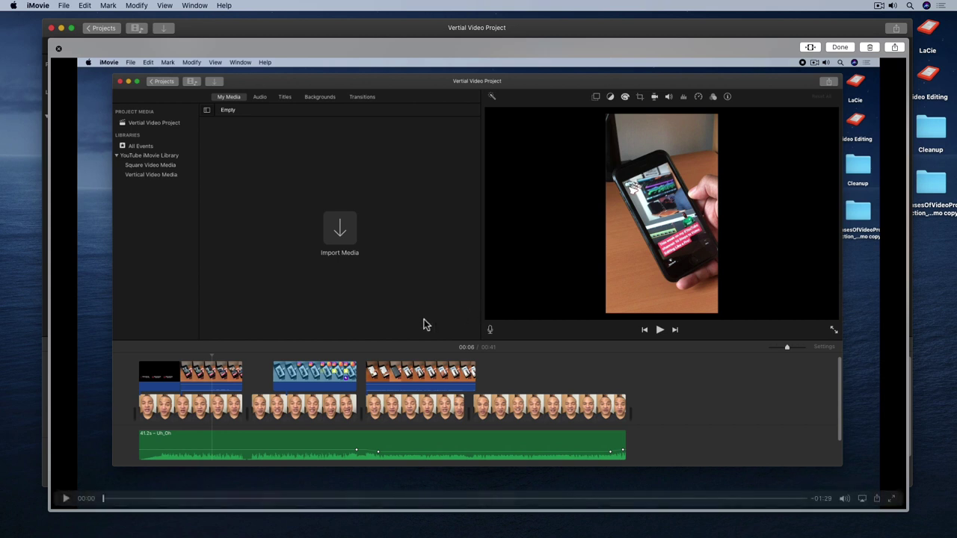
Play the recording, pause it at 00:12, and show its Share options.
left_click(65, 499)
left_click(66, 499)
left_click(877, 499)
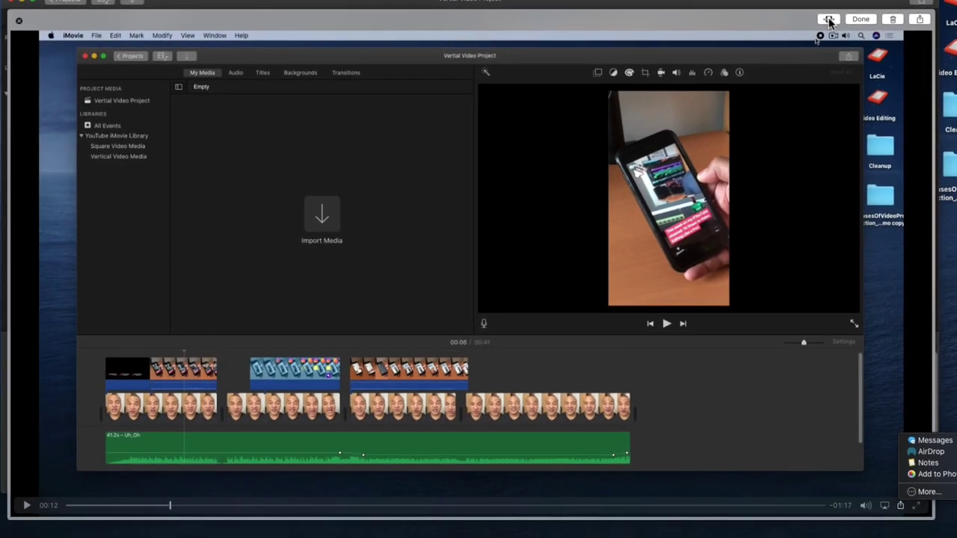
Trim the clip to 00:02.94–01:23.54 and preview the trimmed section.
left_click(828, 20)
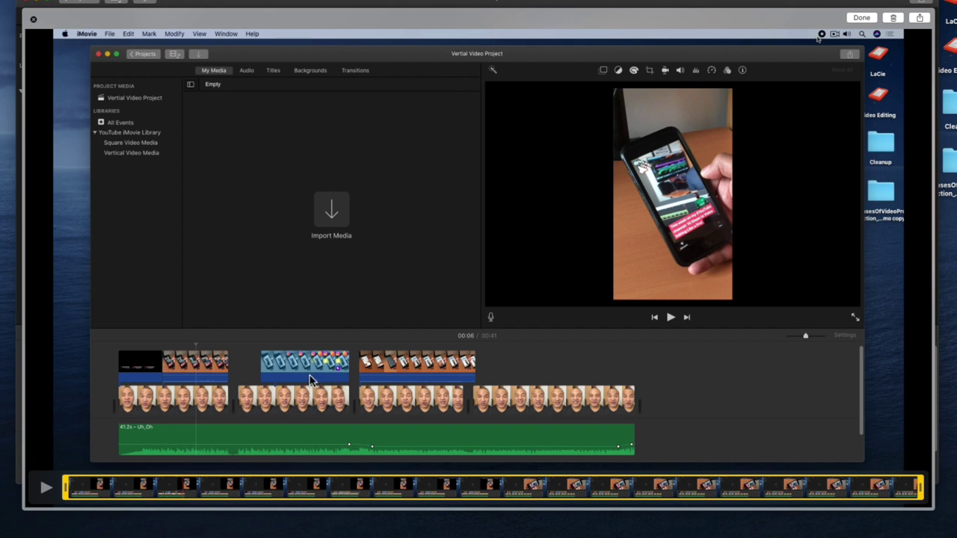
left_click_drag(66, 489, 113, 490)
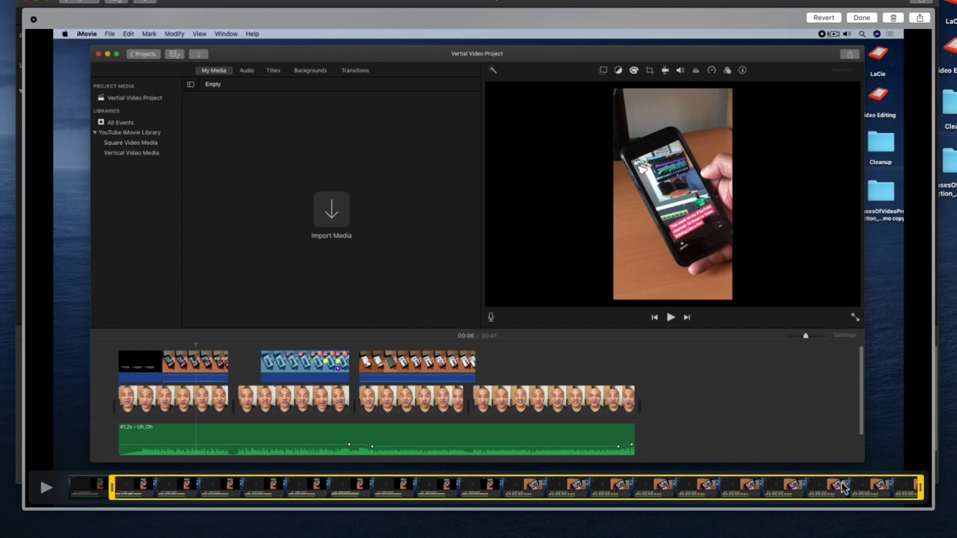
left_click_drag(919, 489, 843, 492)
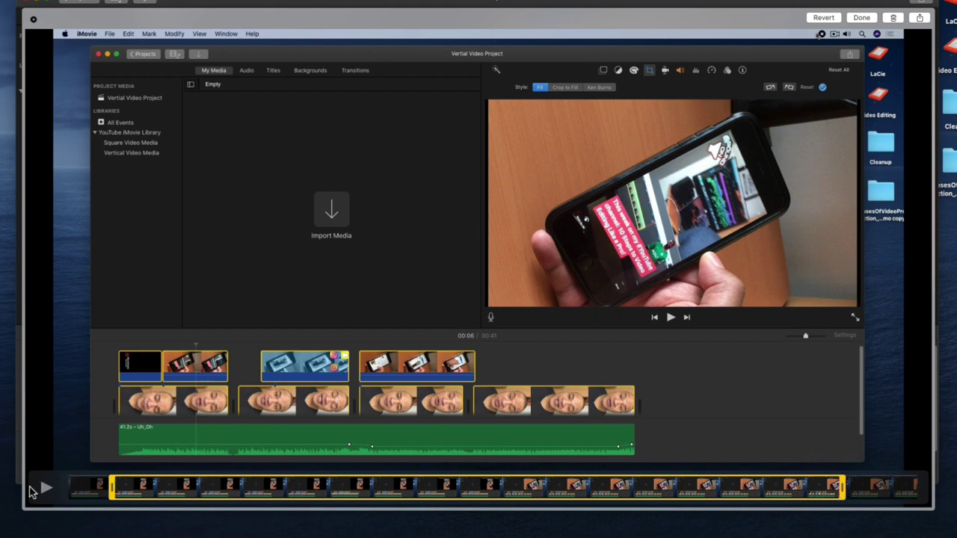
left_click(45, 490)
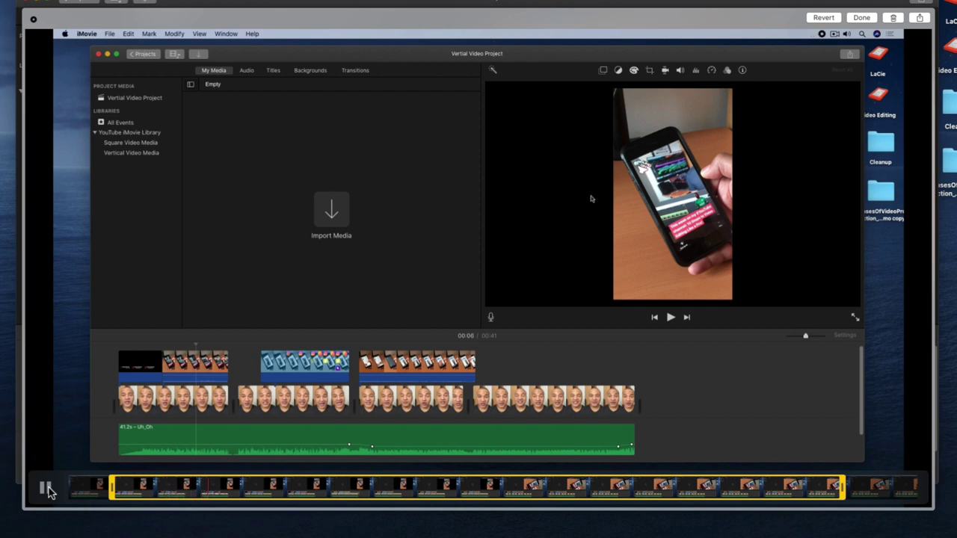
left_click(49, 490)
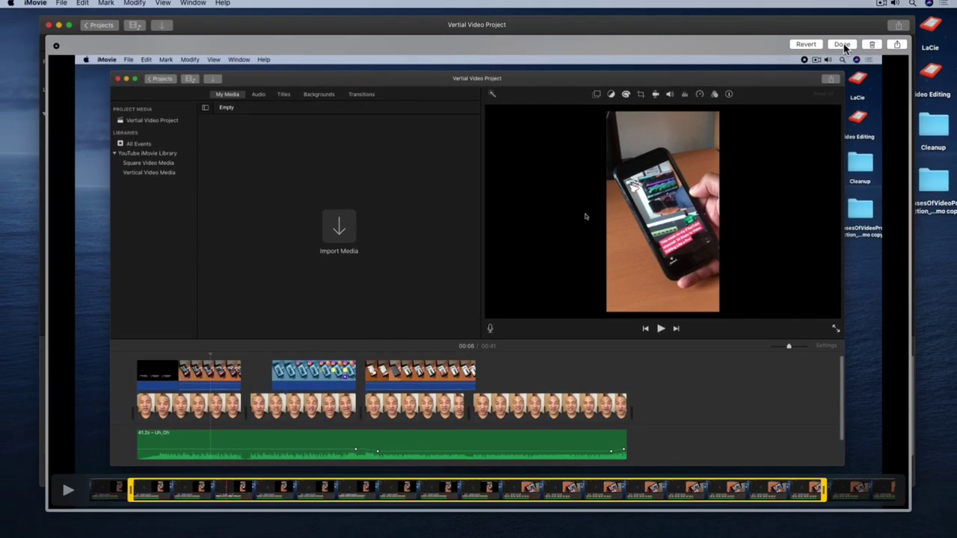
Save the trimmed clip to the desktop and open the .mov in QuickTime Player.
left_click(841, 46)
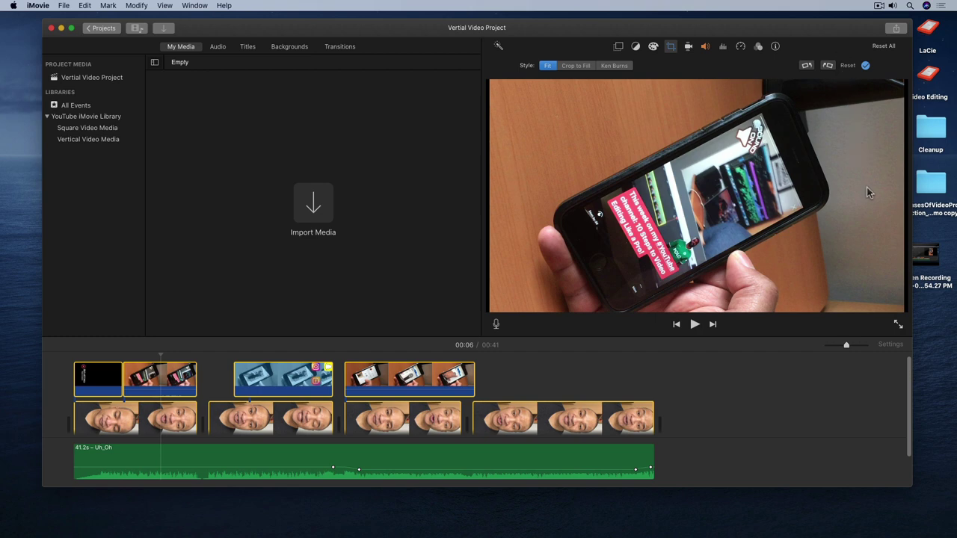
right_click(932, 255)
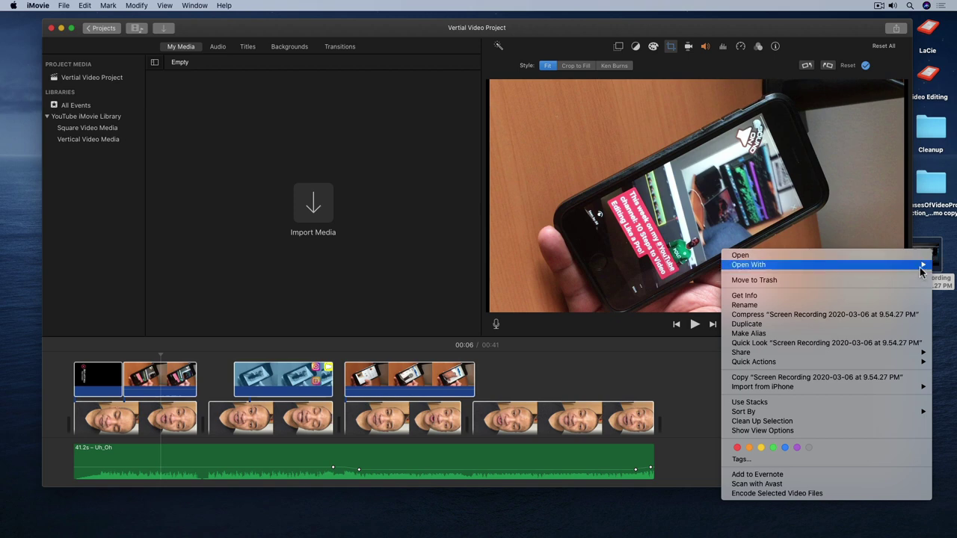
mouse_move(914, 269)
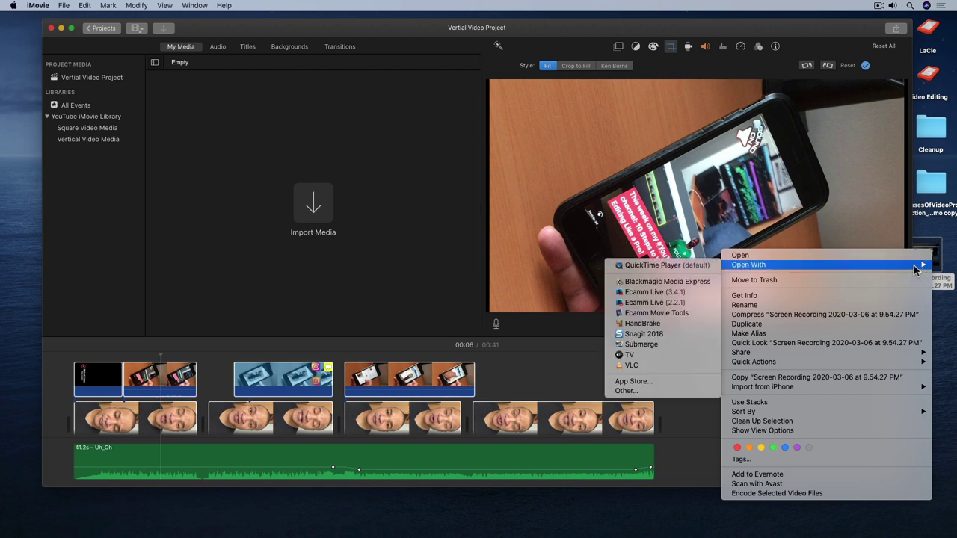
left_click(666, 267)
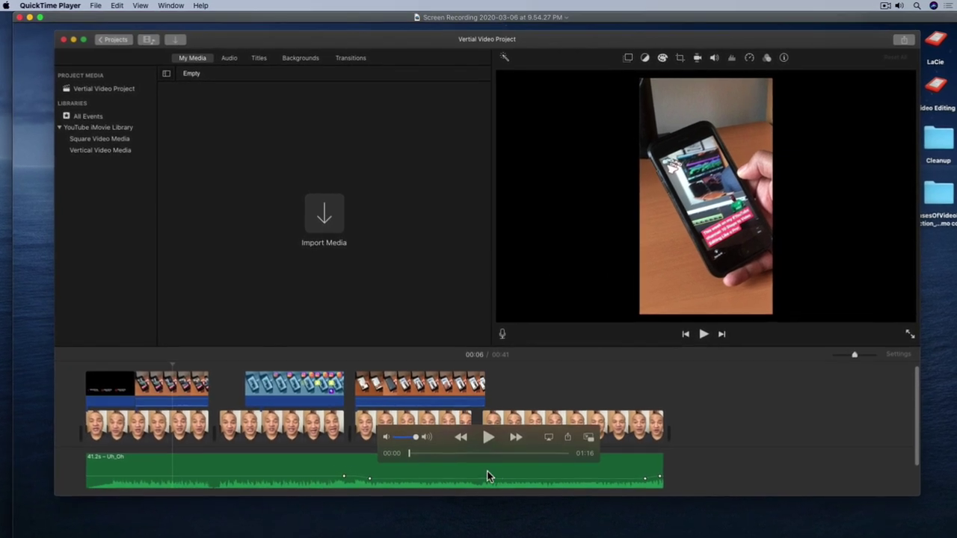
Start playback of the 01:16 iMovie rotation demo recording in QuickTime Player.
left_click(487, 441)
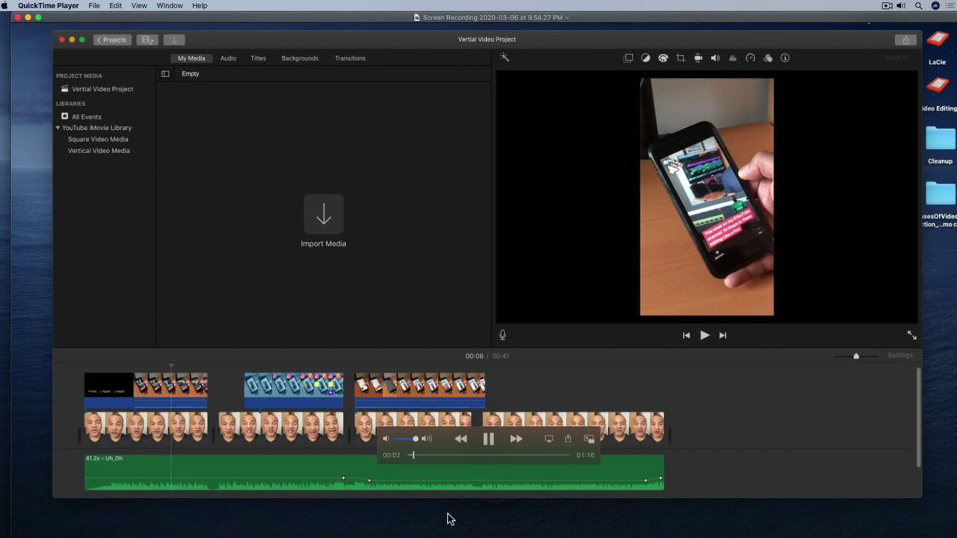